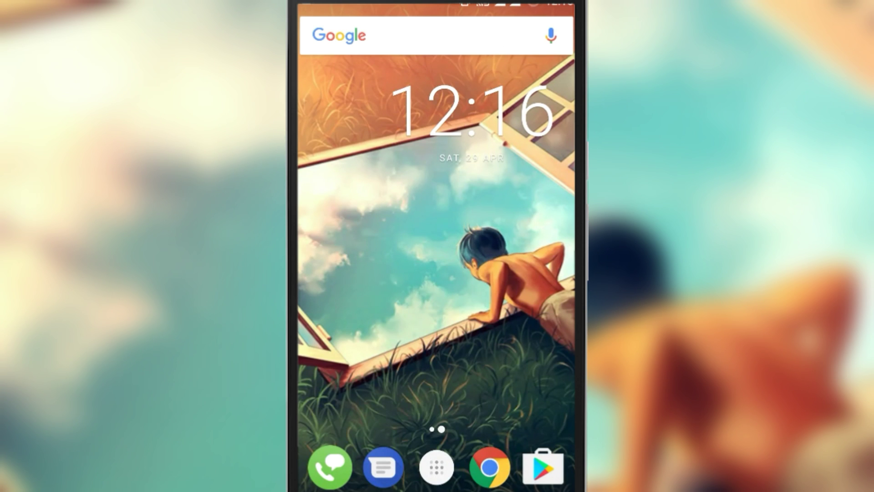
Swipe down twice from the top to expand the notification shade into full quick settings.
left_click_drag(438, 6, 437, 205)
left_click_drag(437, 102, 437, 342)
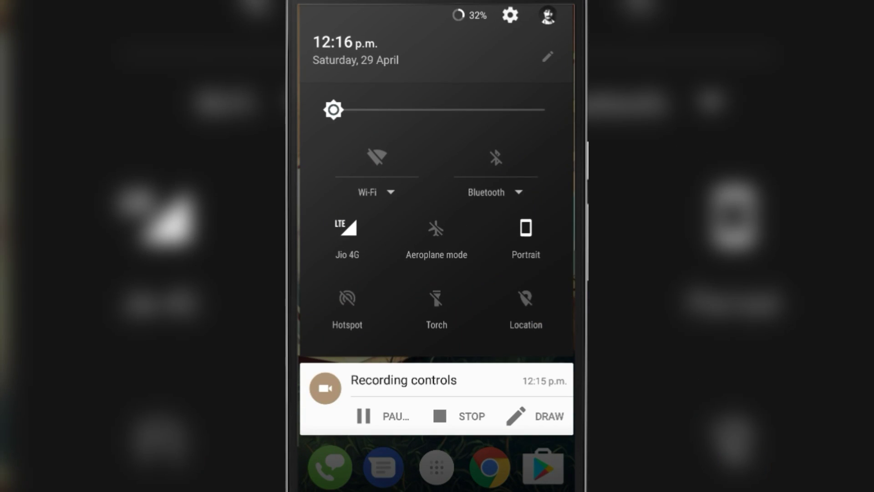
From Settings > Apps, reset all app preferences and confirm with RESET APPS.
left_click(510, 15)
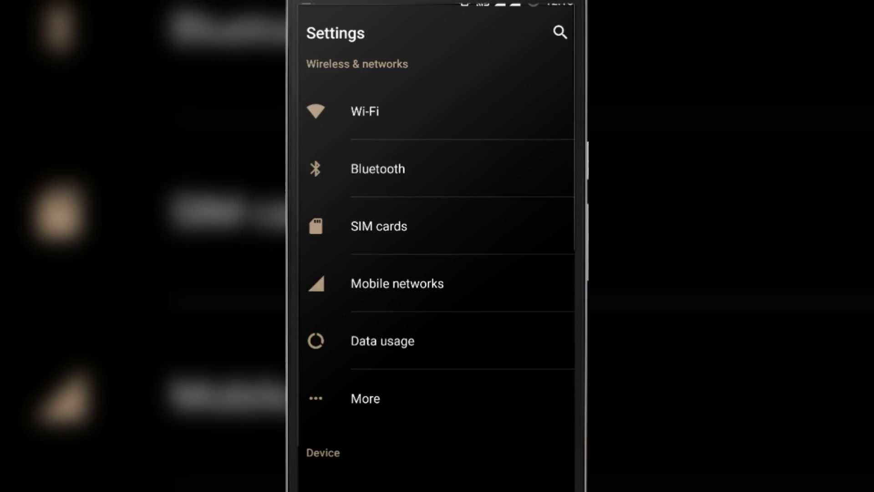
scroll(438, 273, "down", 5)
scroll(438, 273, "down", 5)
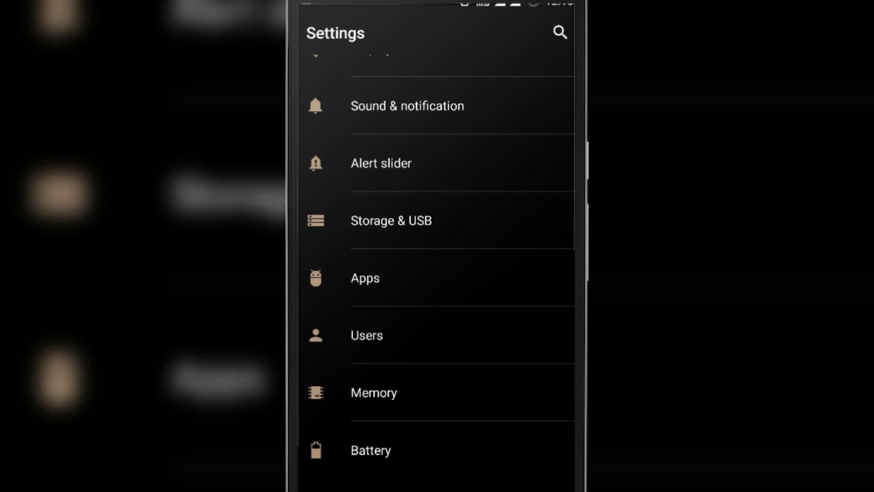
left_click(365, 278)
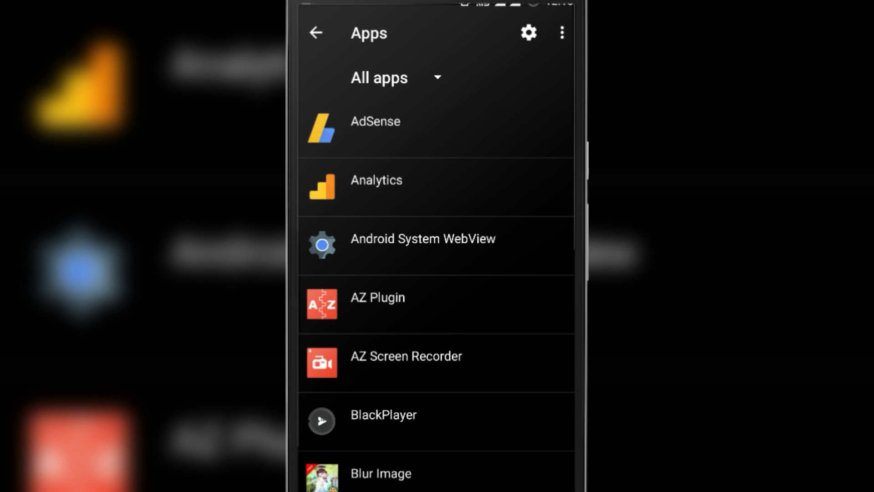
left_click(561, 33)
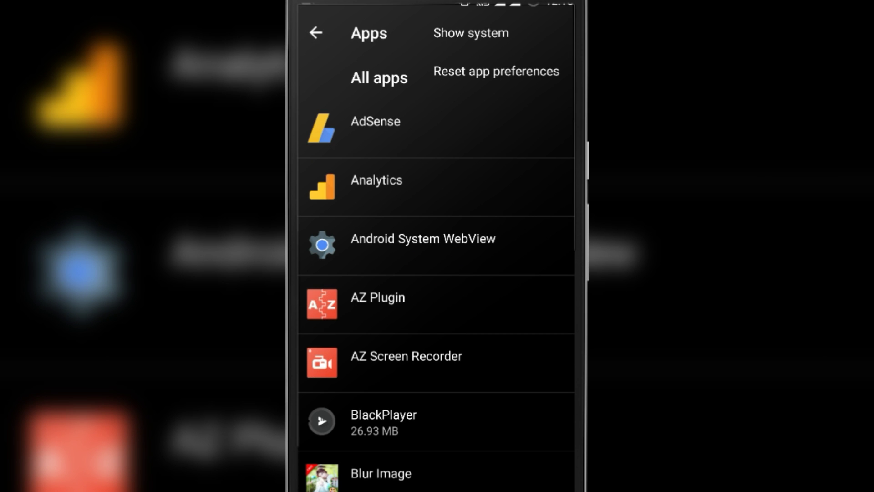
left_click(496, 71)
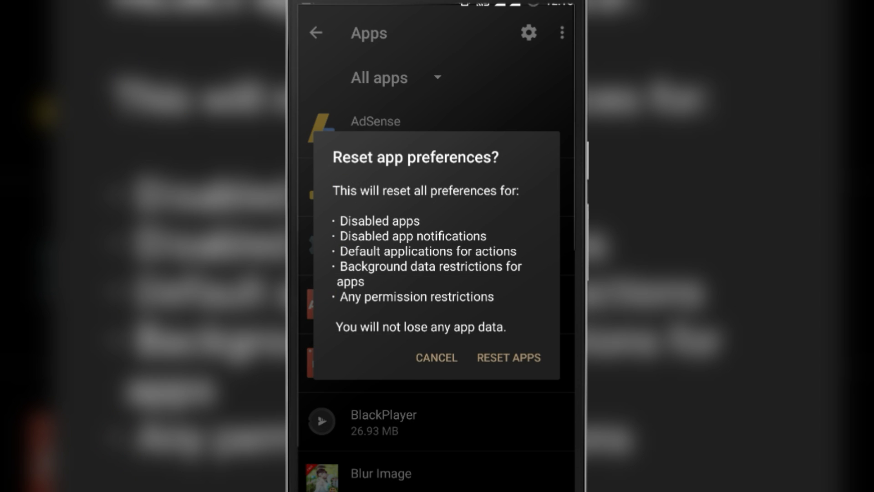
left_click(509, 357)
scroll(437, 287, "down", 5)
scroll(438, 287, "down", 3)
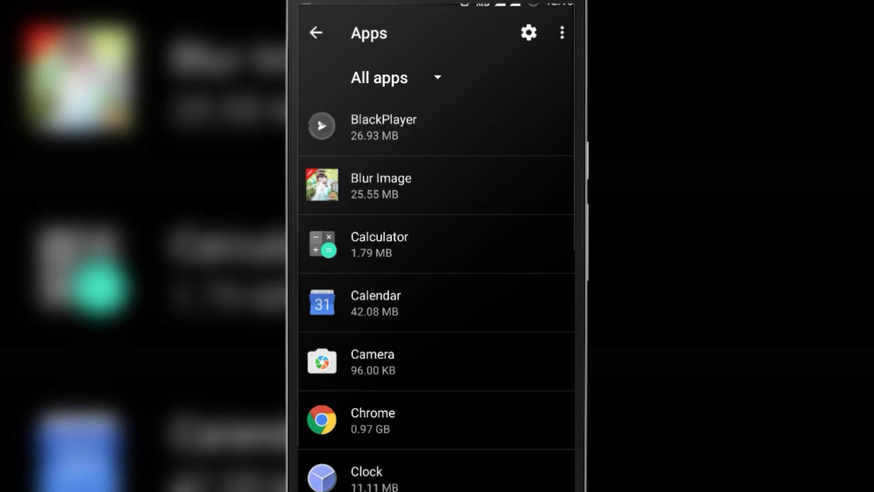
scroll(437, 287, "down", 5)
scroll(437, 287, "down", 3)
scroll(437, 286, "down", 7)
scroll(437, 287, "up", 1)
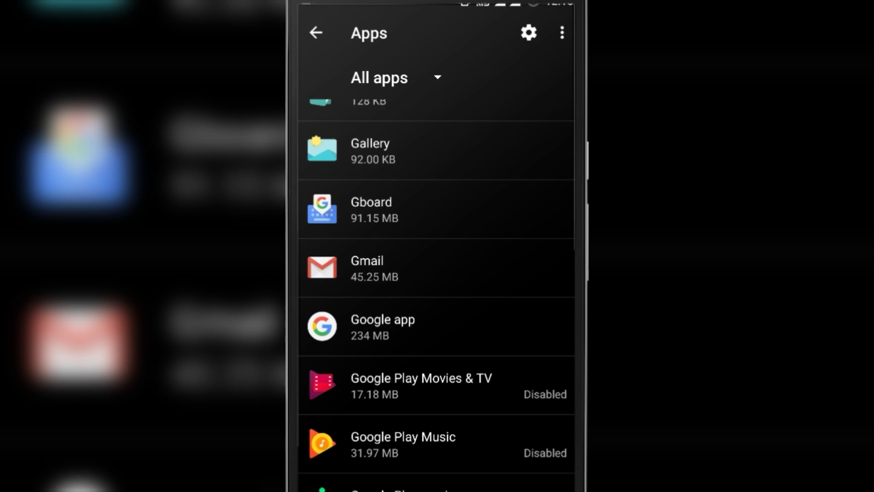
Keep the All apps filter and enable Show system in the app list menu.
left_click(437, 78)
left_click(373, 85)
left_click(561, 32)
left_click(470, 33)
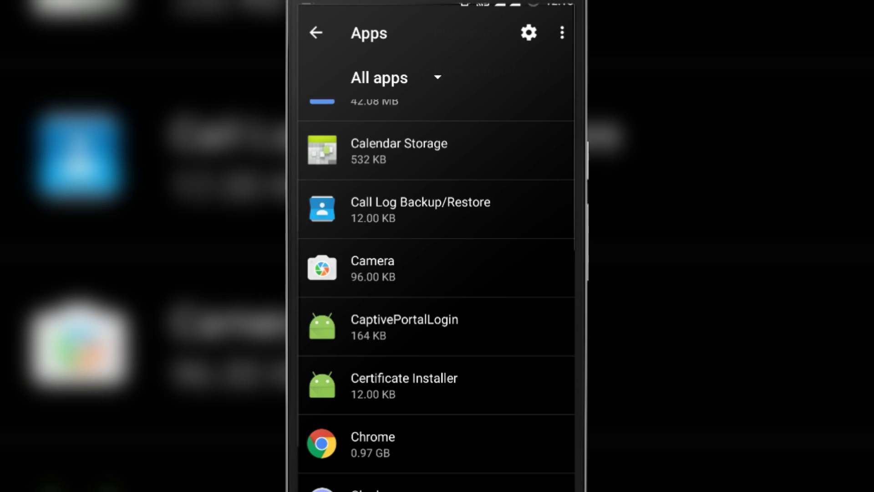
scroll(437, 287, "down", 2)
scroll(437, 287, "down", 2)
scroll(437, 287, "down", 4)
scroll(437, 287, "down", 2)
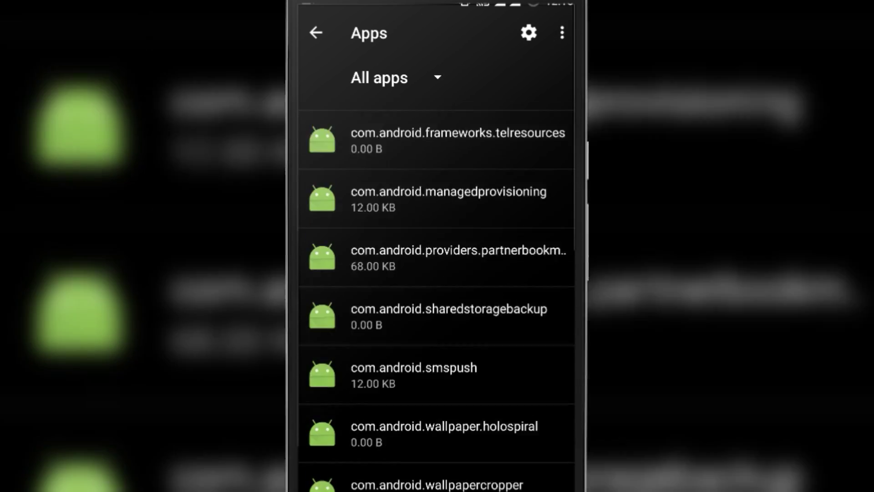
scroll(437, 287, "down", 5)
scroll(437, 287, "down", 5)
scroll(437, 287, "down", 5)
scroll(437, 287, "down", 5)
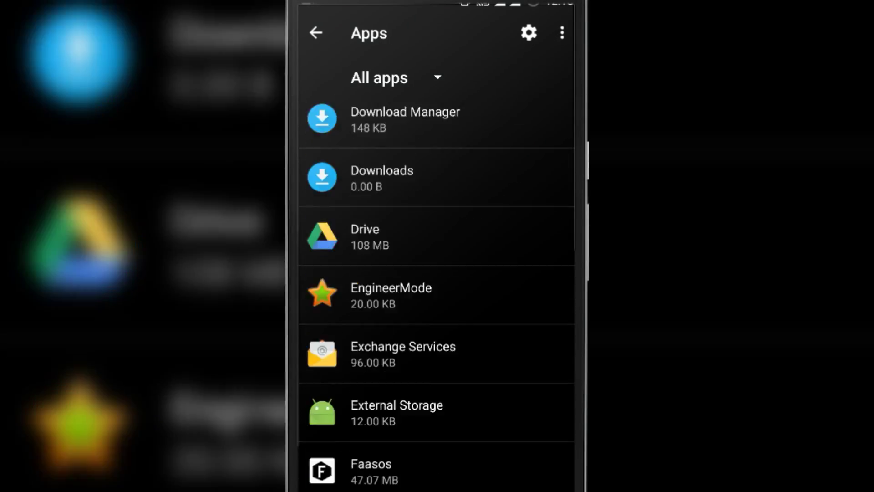
scroll(437, 287, "down", 5)
scroll(437, 287, "down", 5)
scroll(437, 287, "up", 3)
scroll(437, 287, "up", 1)
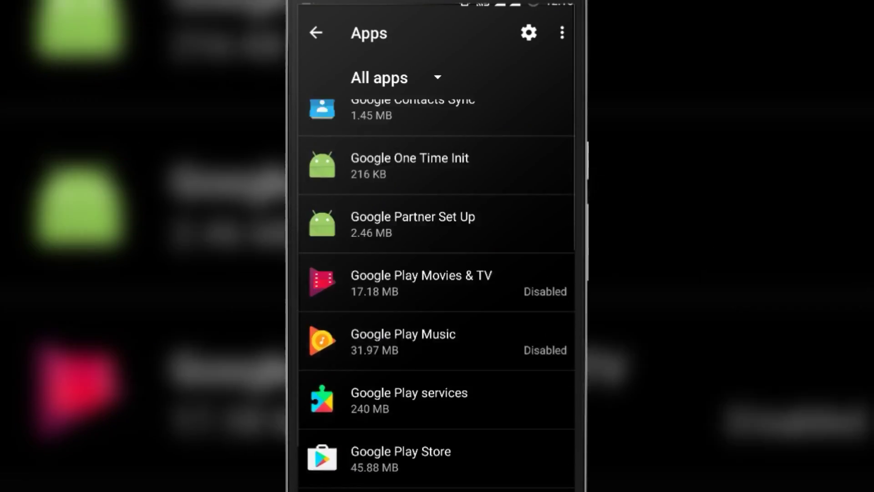
scroll(437, 287, "up", 2)
scroll(438, 287, "up", 2)
scroll(437, 287, "up", 1)
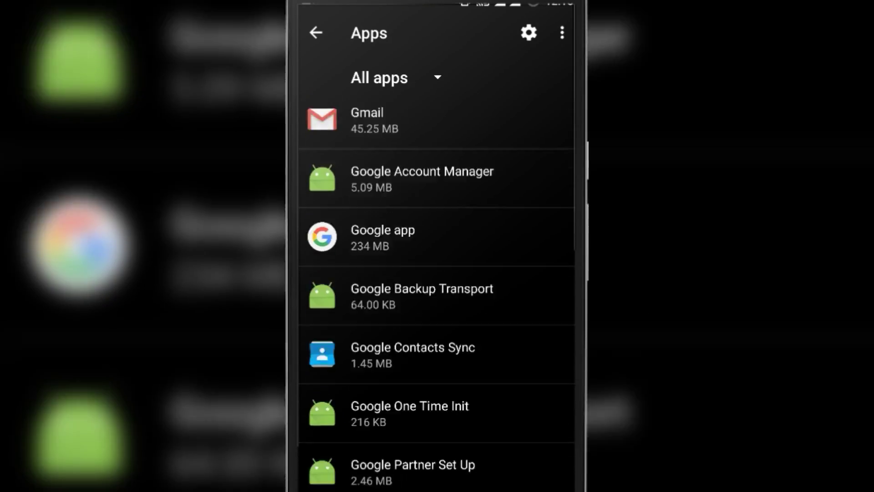
scroll(437, 287, "down", 5)
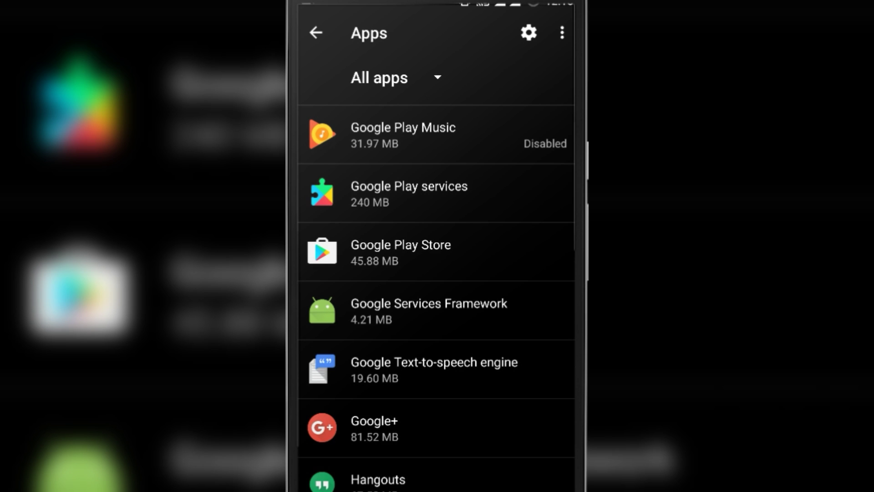
Clear Google Services Framework's storage data, confirm, and back out to the app list.
left_click(429, 310)
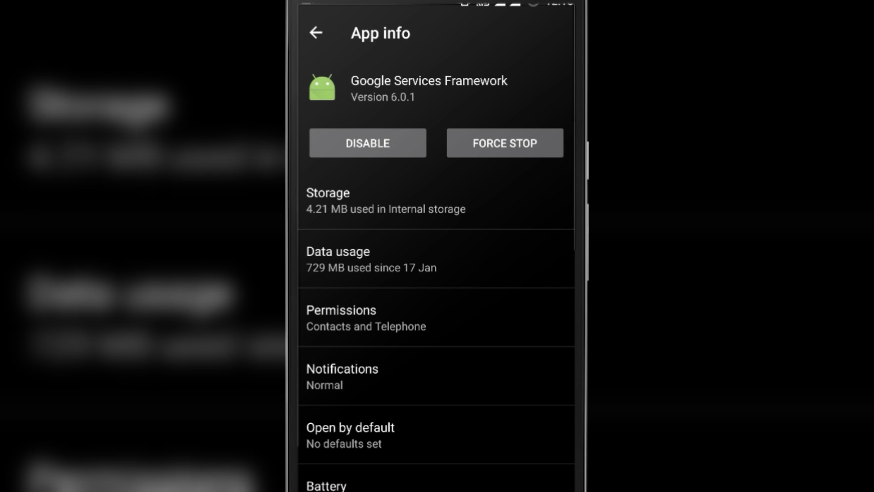
left_click(437, 200)
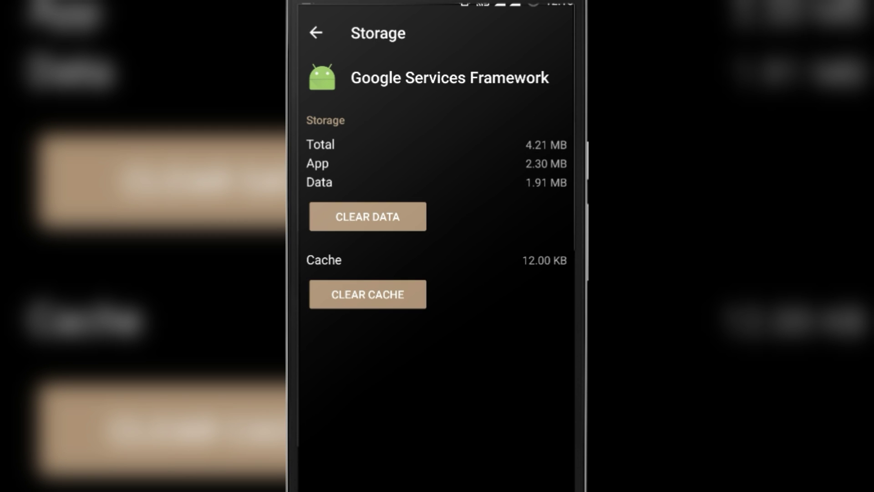
left_click(368, 216)
left_click(468, 305)
left_click(315, 32)
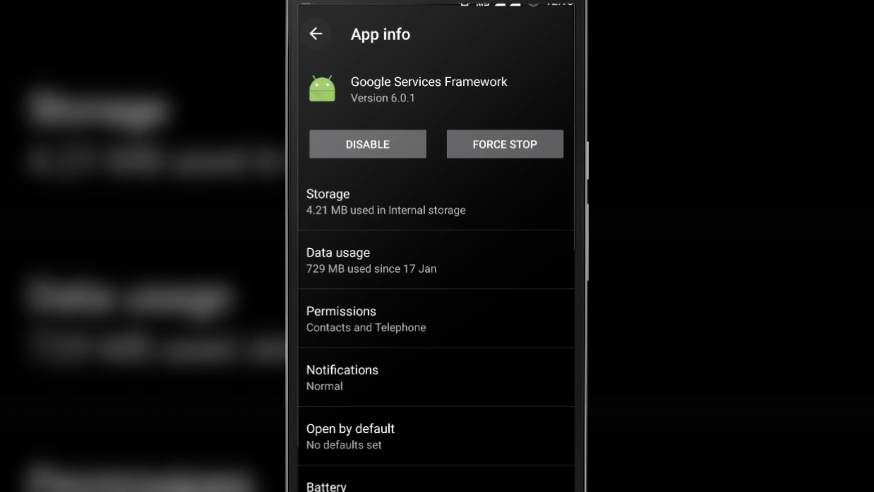
left_click(316, 33)
Go back to the main Settings list and open Accounts.
left_click(315, 33)
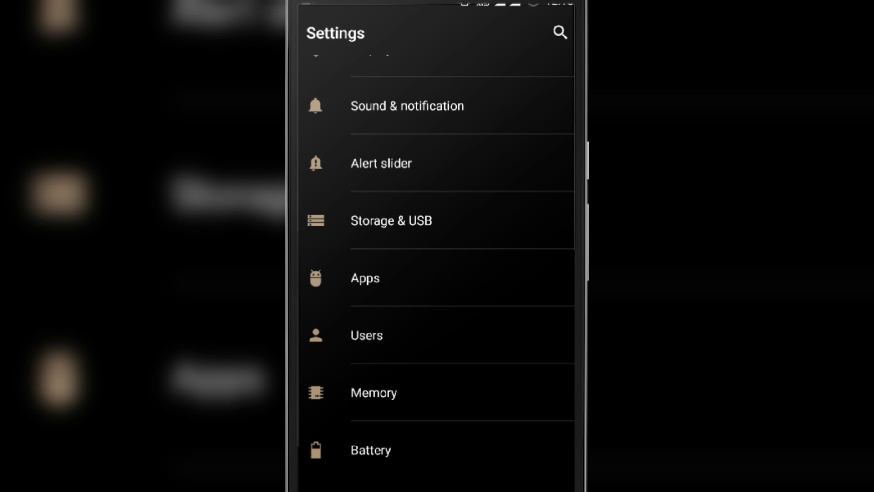
scroll(437, 274, "down", 1)
scroll(437, 273, "down", 3)
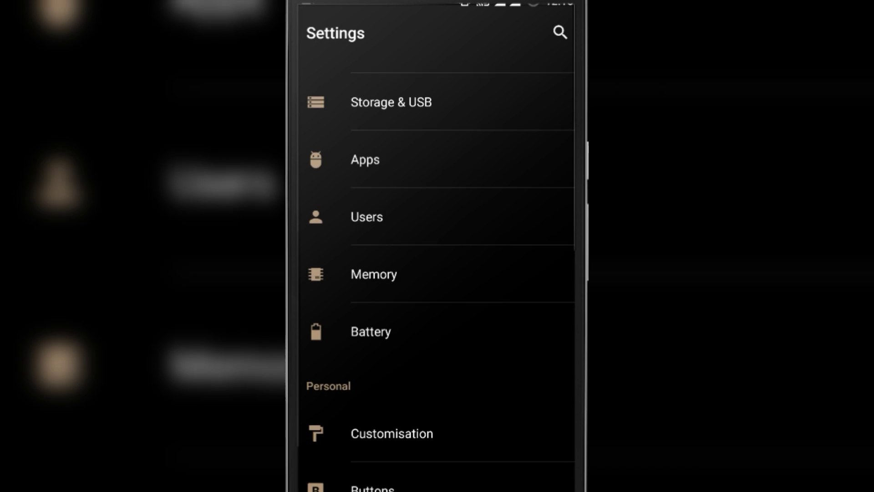
scroll(437, 273, "down", 3)
scroll(437, 274, "up", 3)
scroll(437, 273, "up", 2)
scroll(437, 273, "up", 2)
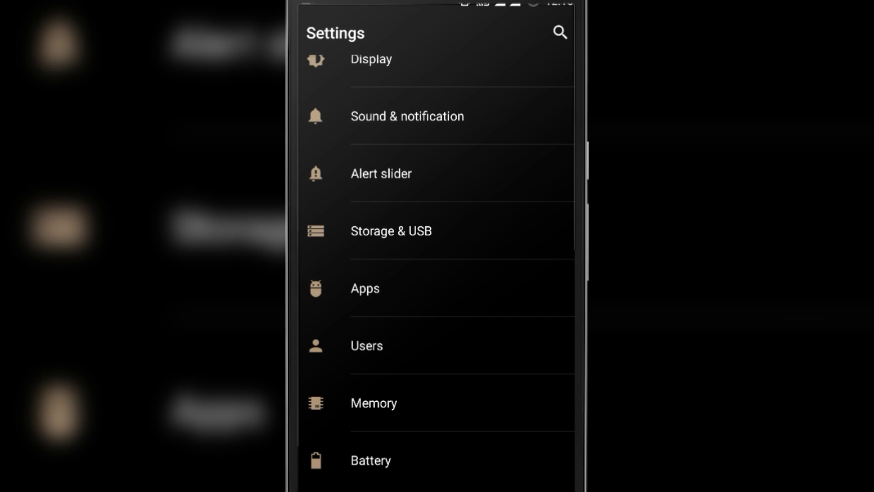
scroll(437, 273, "down", 1)
scroll(437, 273, "up", 2)
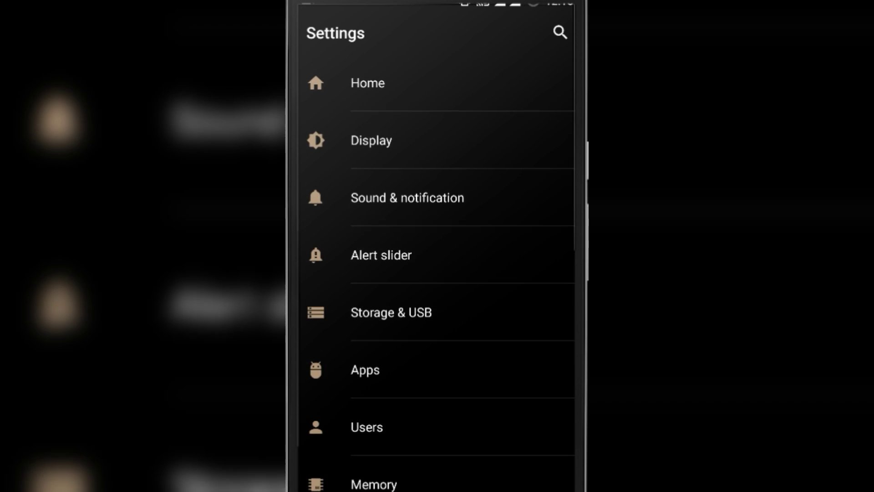
scroll(437, 273, "down", 4)
scroll(437, 274, "down", 3)
scroll(437, 274, "down", 1)
scroll(438, 273, "down", 1)
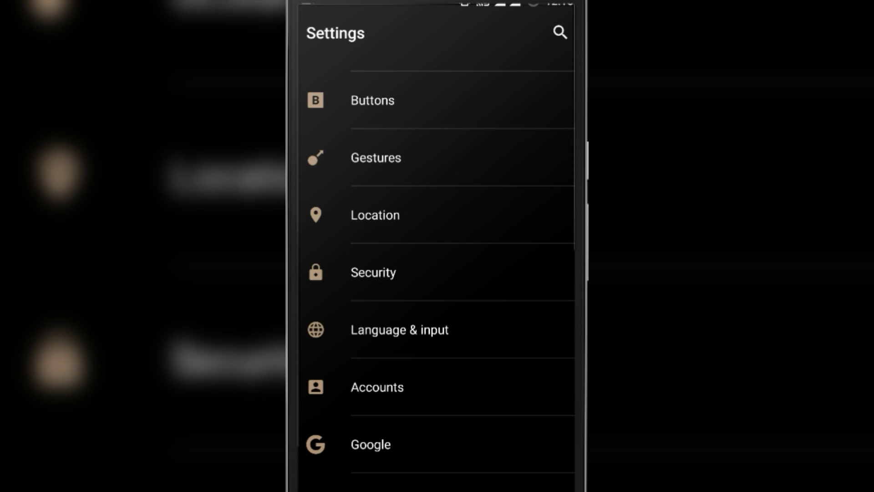
left_click(377, 387)
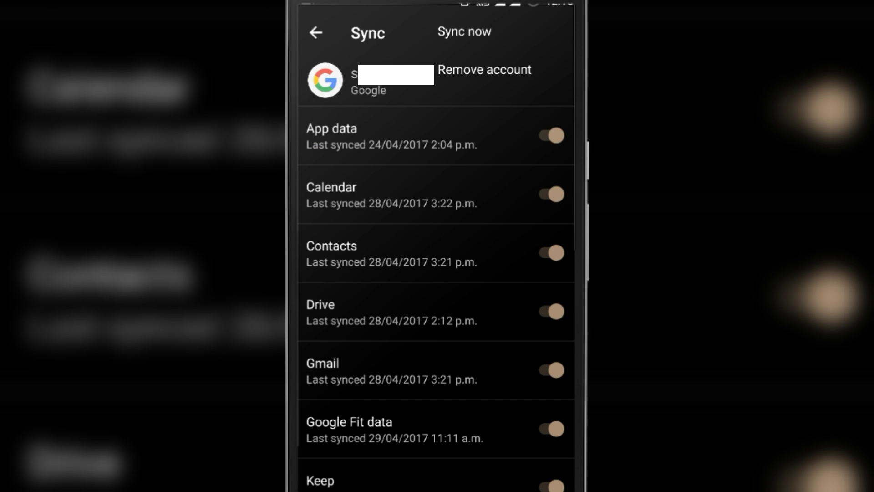
Choose Remove account, dismiss the confirmation and power menu, and return to the accounts list.
left_click(480, 71)
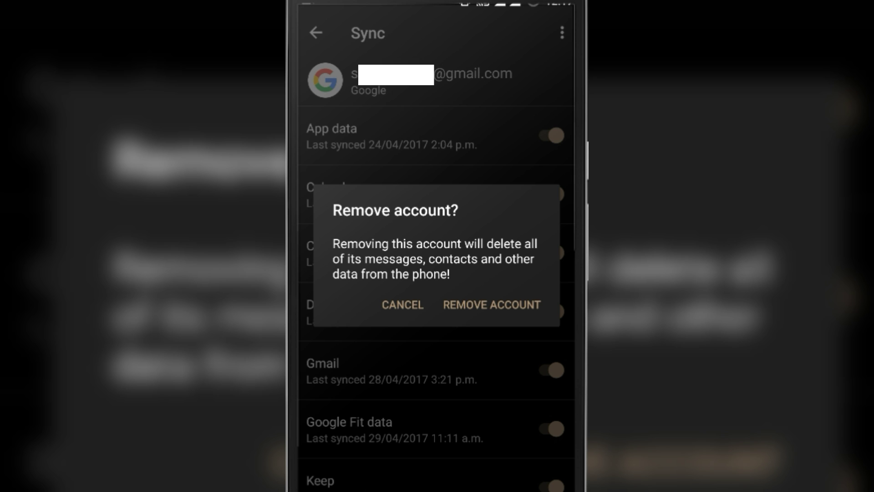
key("Escape")
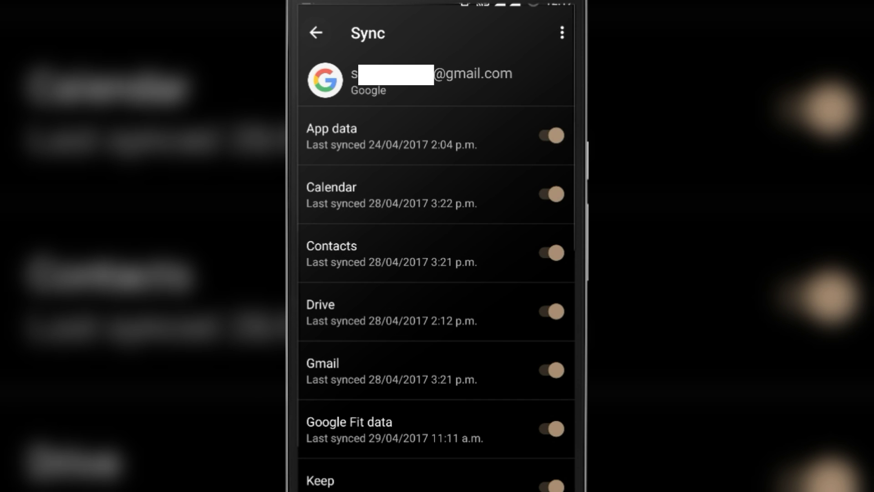
key("Escape")
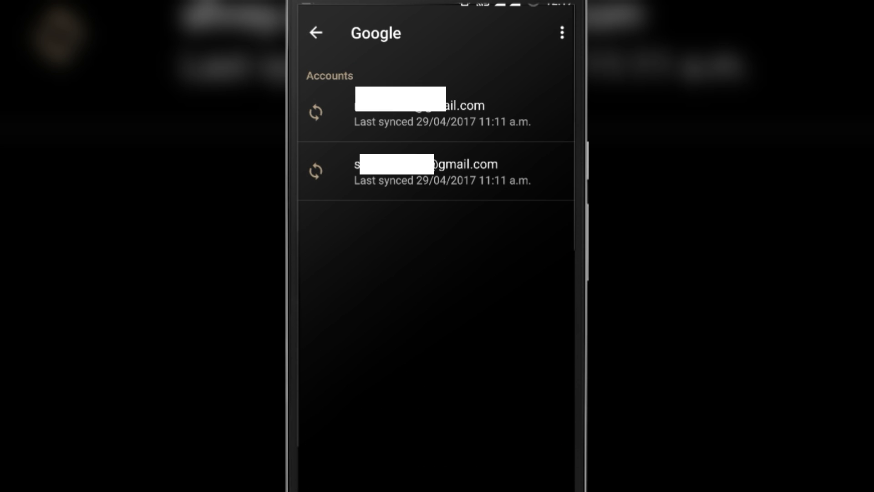
key("XF86PowerOff")
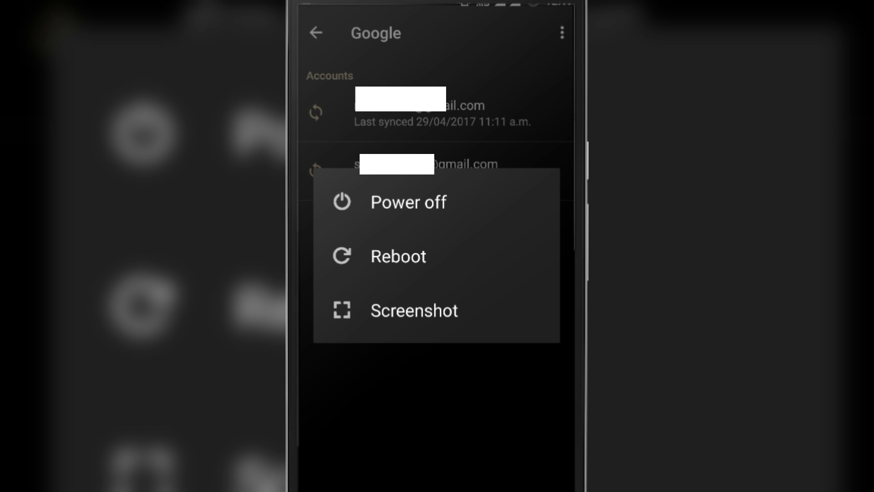
key("Escape")
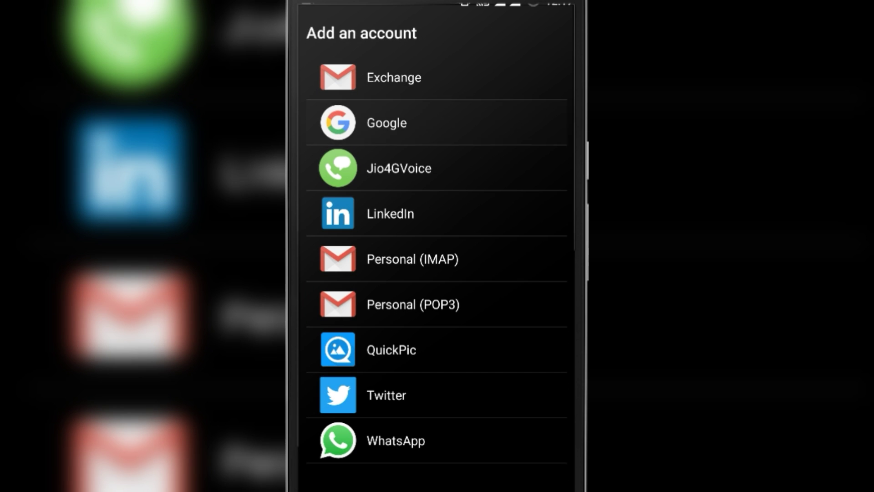
Select Google as the account type to add.
left_click(387, 122)
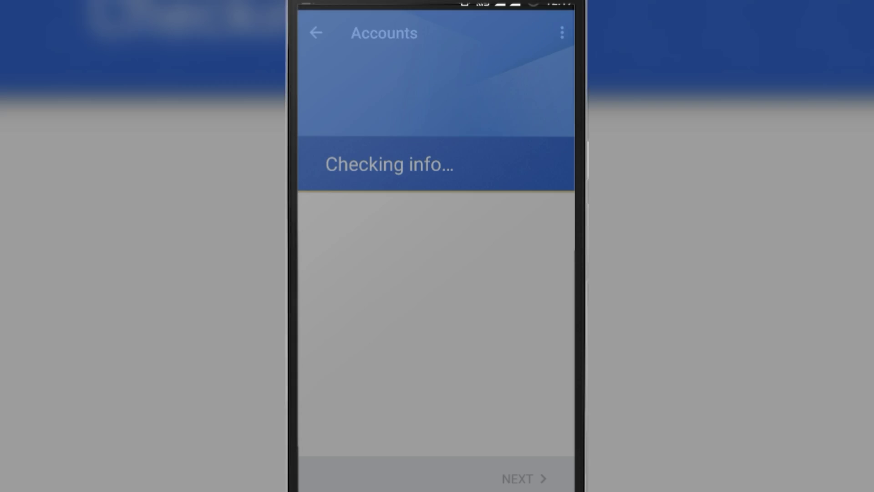